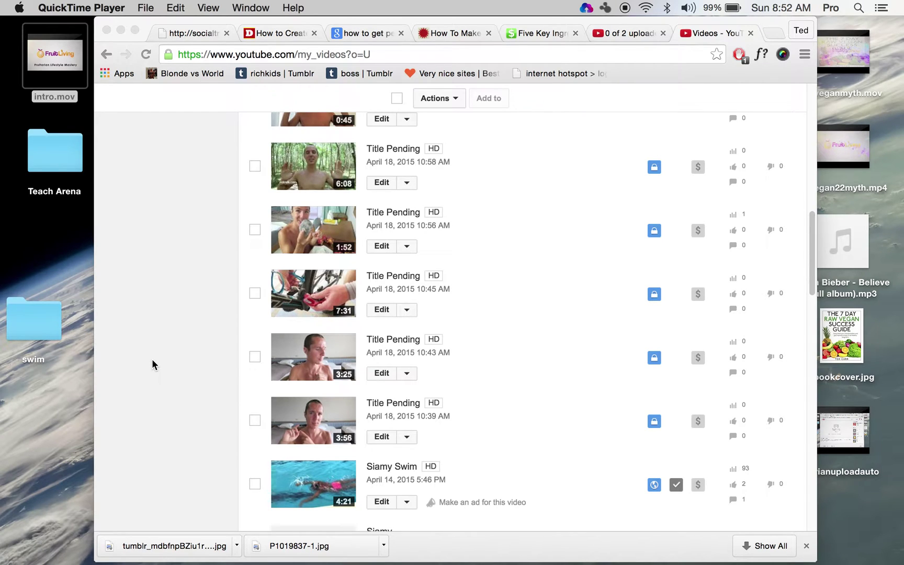
scroll(553, 278, "up", 10)
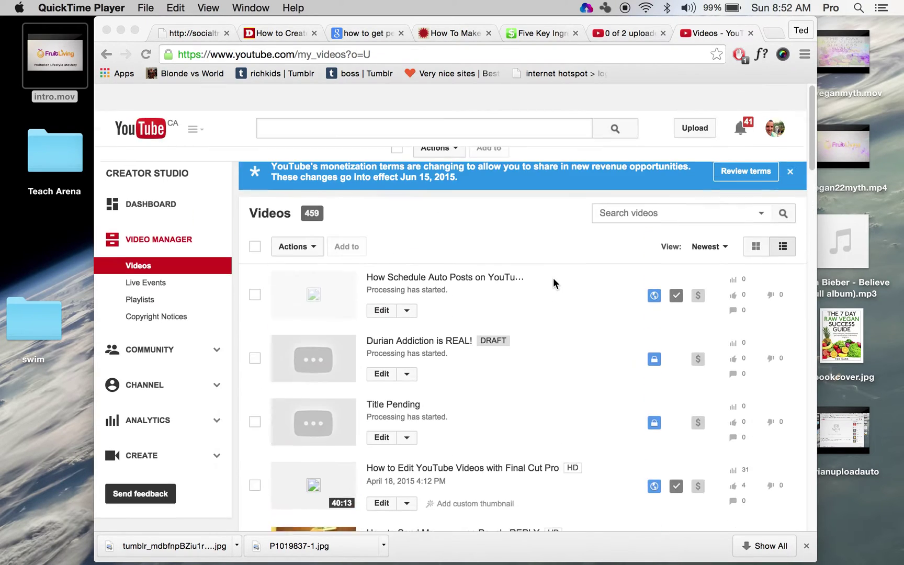
scroll(553, 278, "down", 5)
scroll(553, 279, "down", 2)
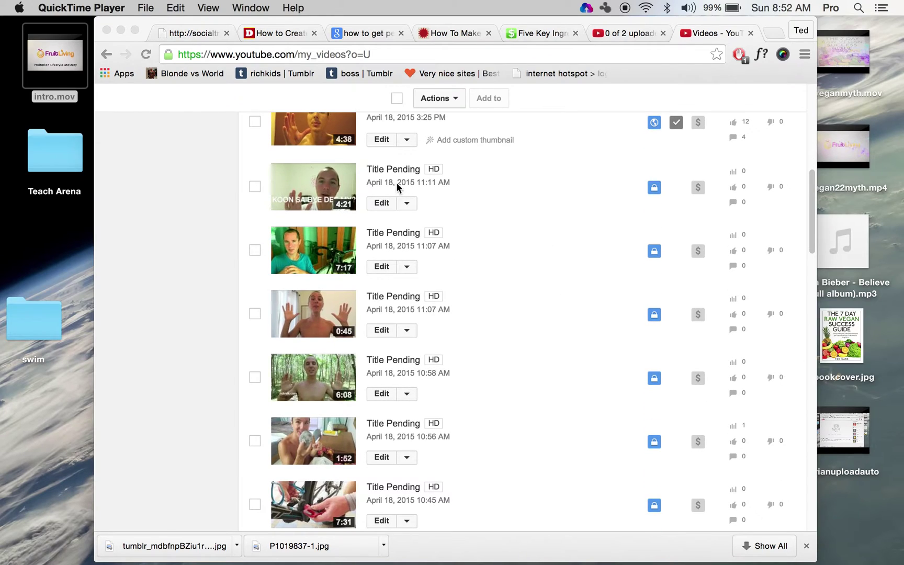
- Go to the Upload defaults page from the CHANNEL section of the sidebar
left_click(368, 172)
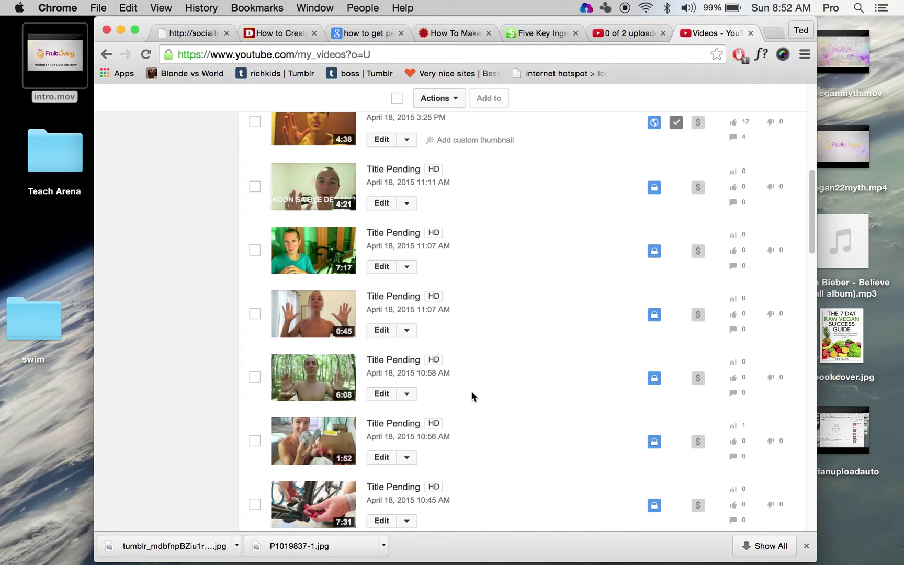
scroll(471, 390, "down", 2)
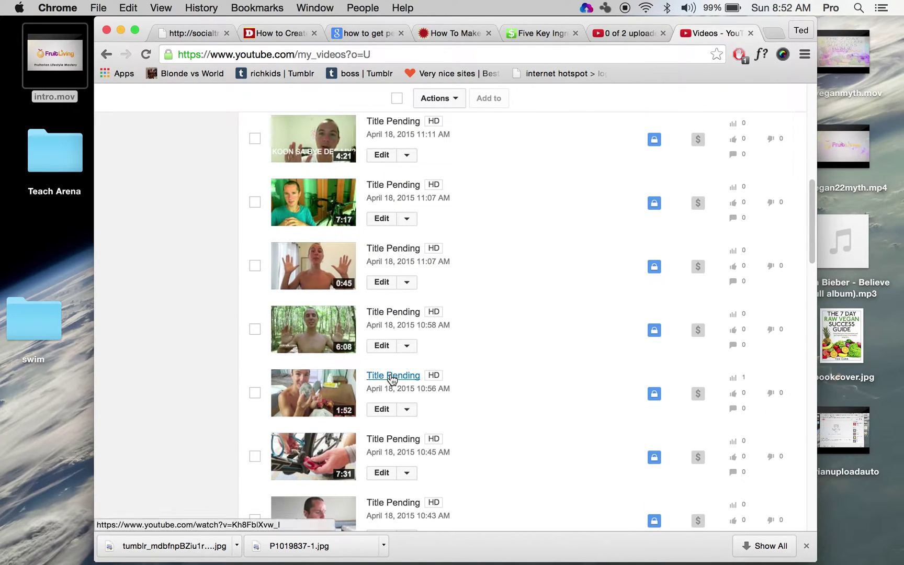
scroll(478, 393, "down", 1)
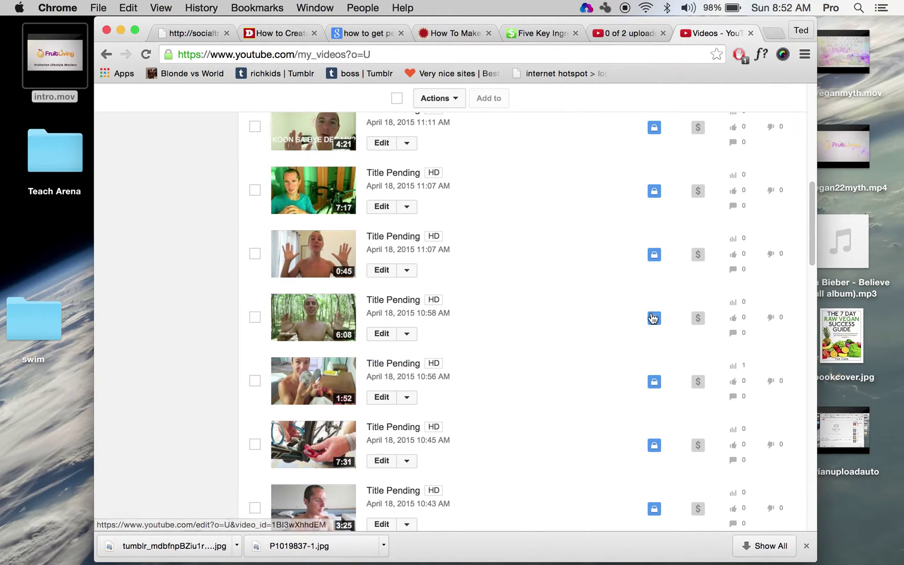
mouse_move(565, 182)
left_mouse_down()
mouse_move(302, 453)
mouse_move(297, 491)
left_mouse_up()
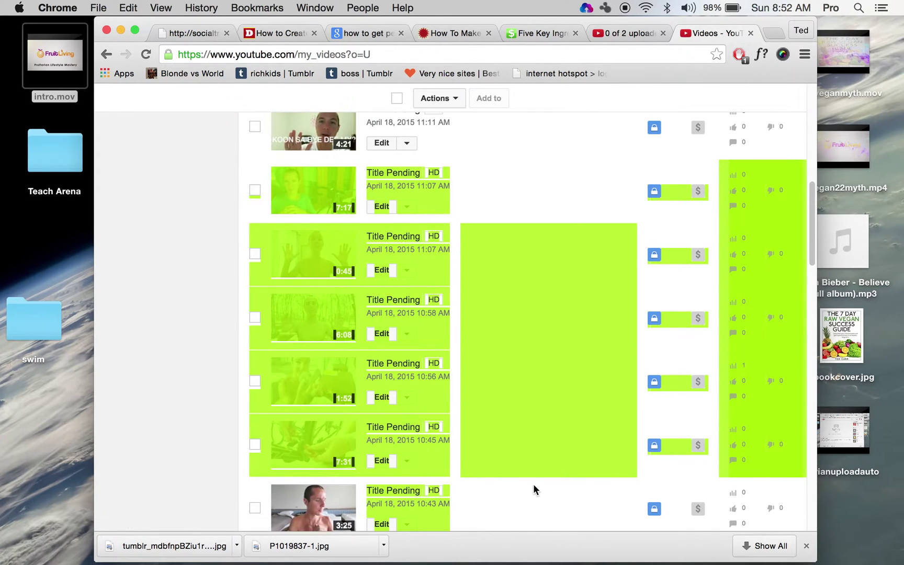
left_click(540, 438)
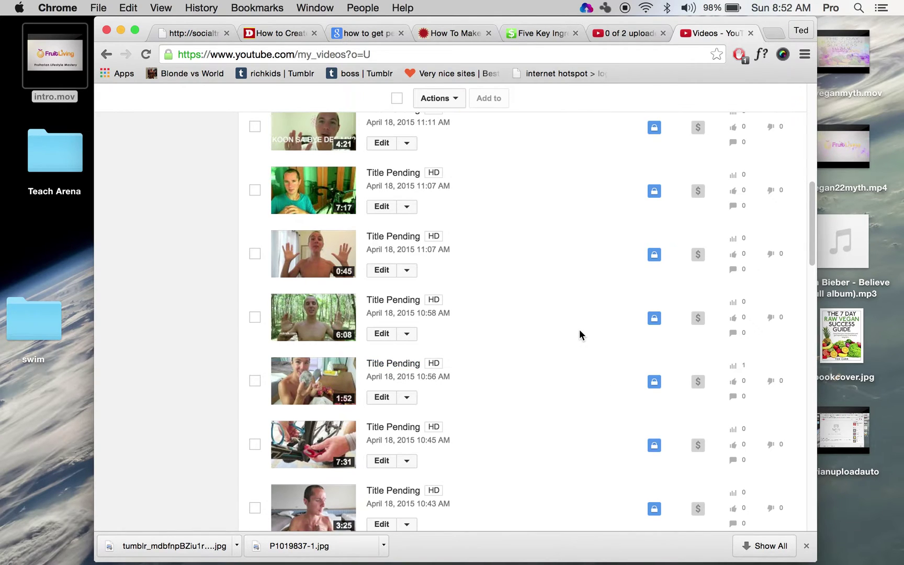
scroll(579, 330, "up", 10)
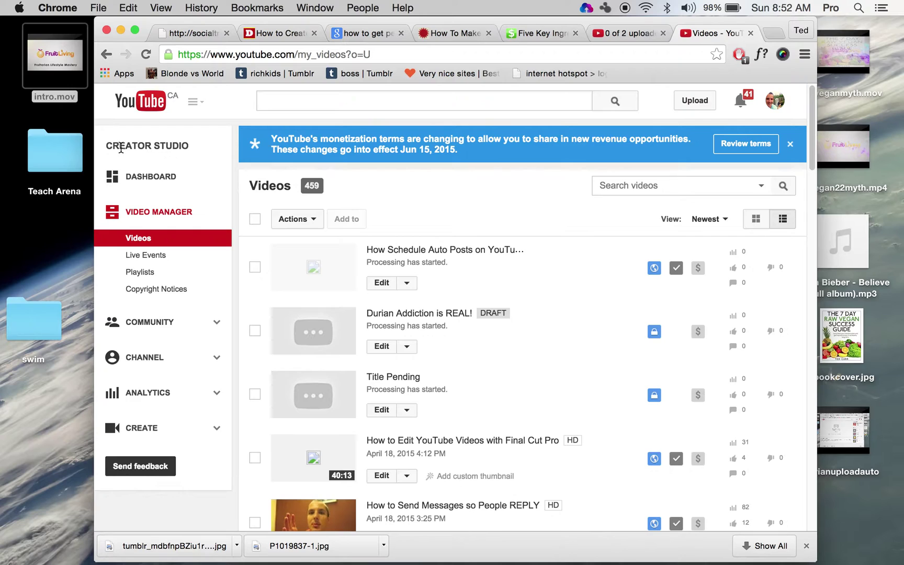
left_click(160, 361)
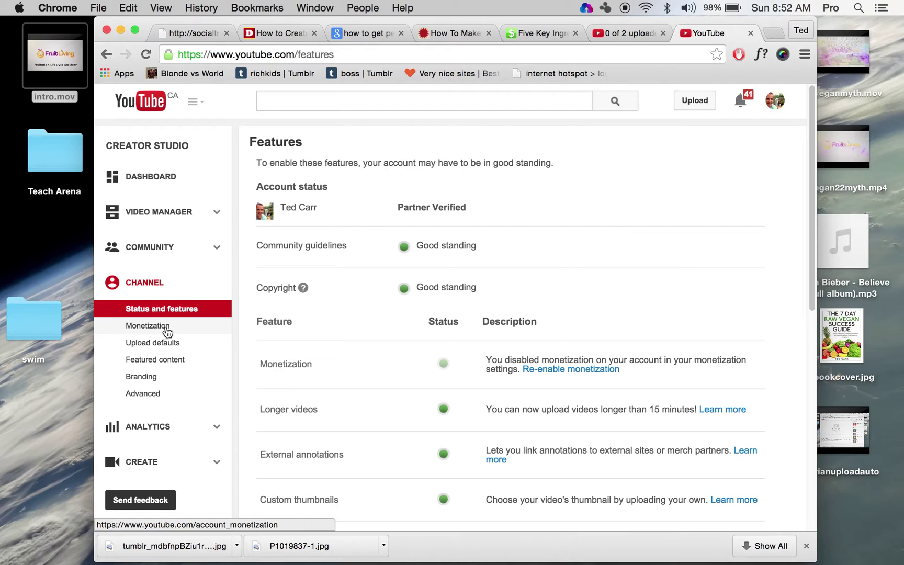
left_click(191, 346)
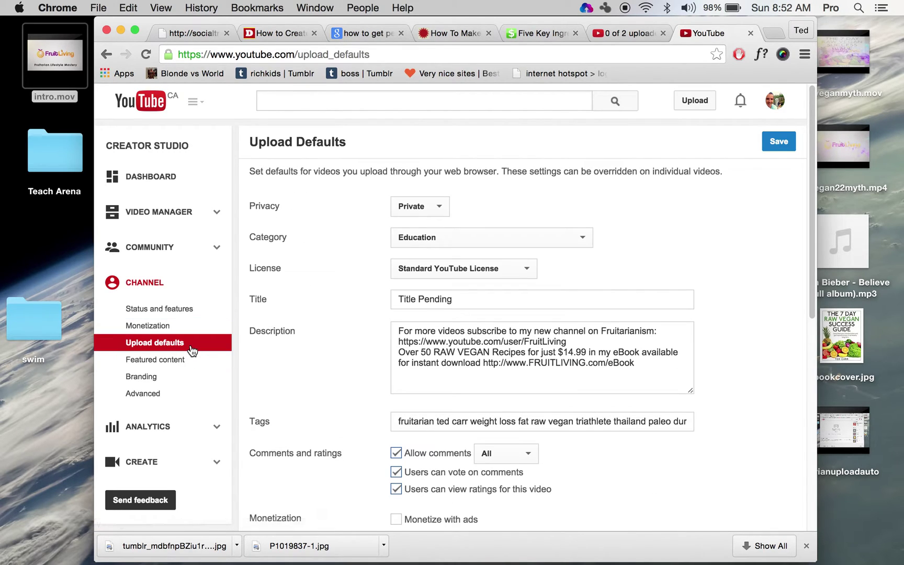
- Change the default upload privacy from Private to Unlisted
left_click(435, 205)
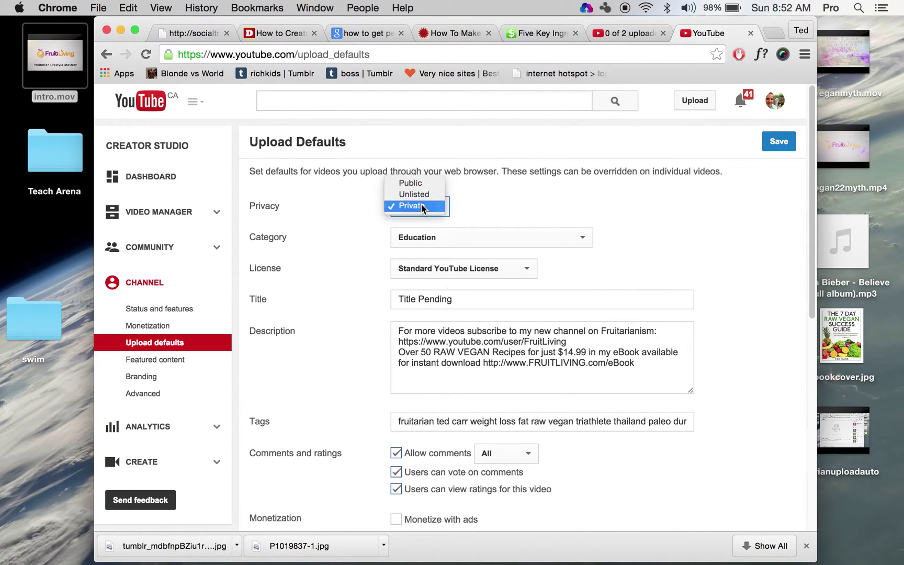
left_click(422, 208)
left_click(422, 206)
left_click(431, 206)
left_click(431, 194)
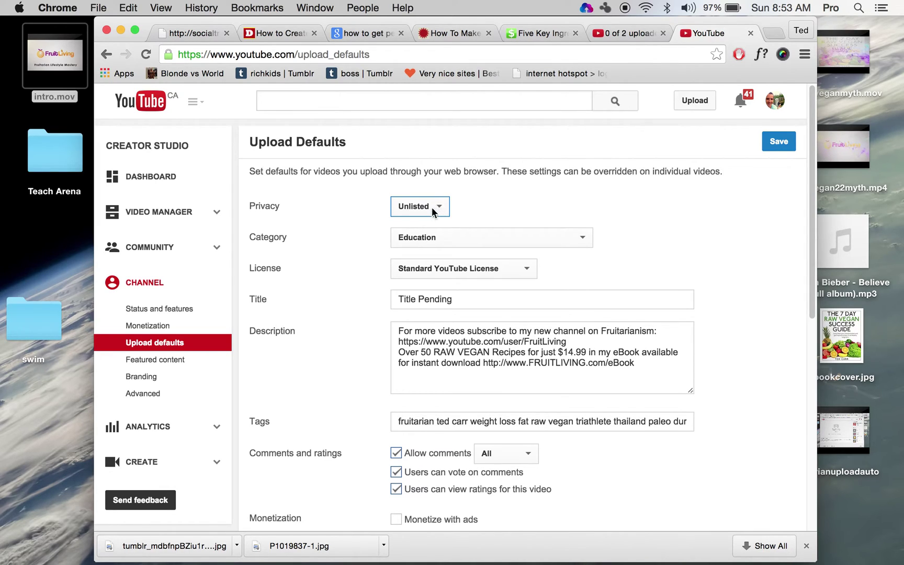
scroll(494, 206, "down", 1)
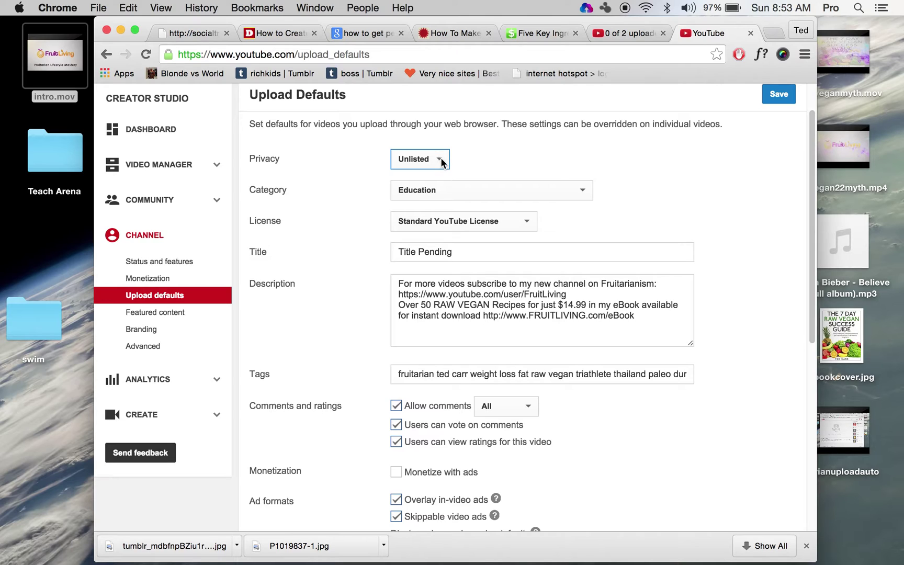
left_click(463, 256)
- Edit the default title to read 'Title Pending - Please Change Me'
left_click_drag(462, 257, 382, 253)
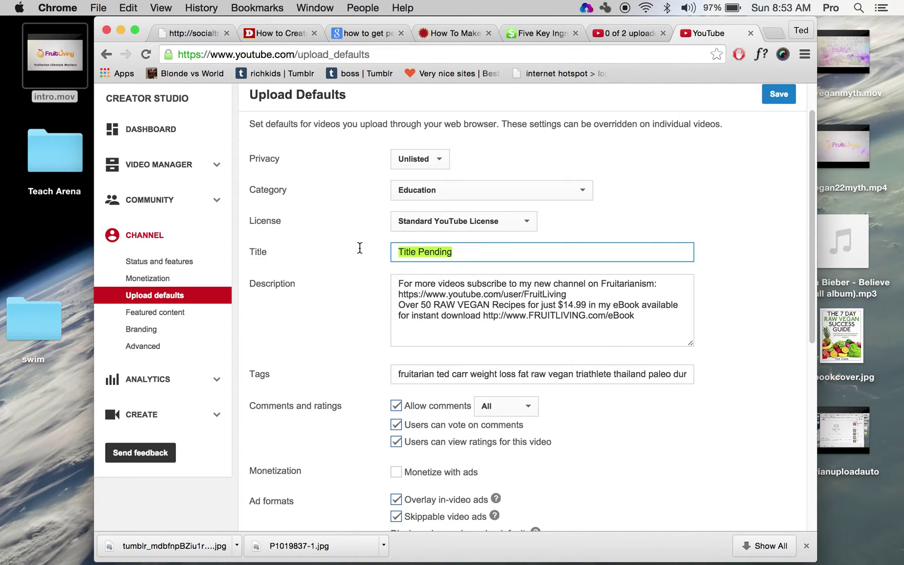
left_click(460, 251)
type("101")
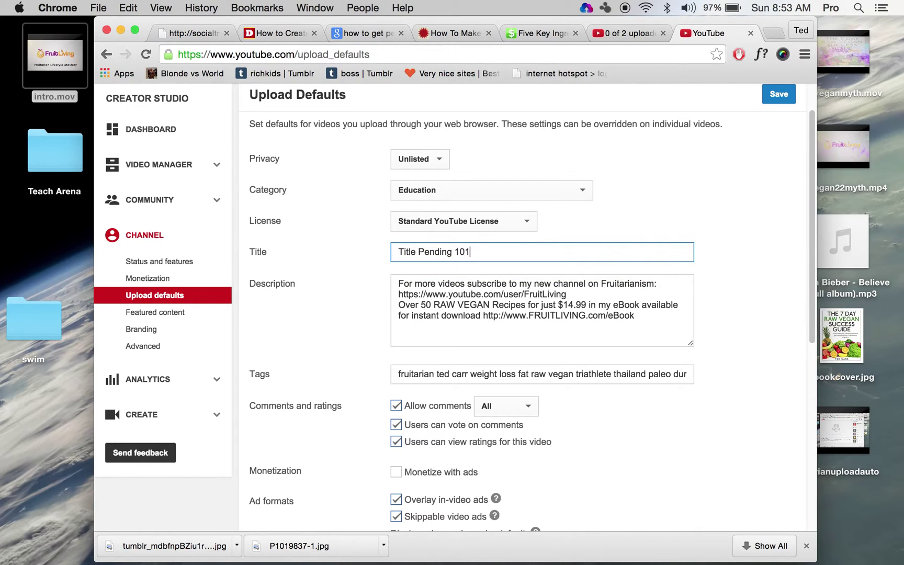
double_click(463, 252)
type("- ")
type("CHna")
key("BackSpace")
key("BackSpace")
type("hange ")
type("Me")
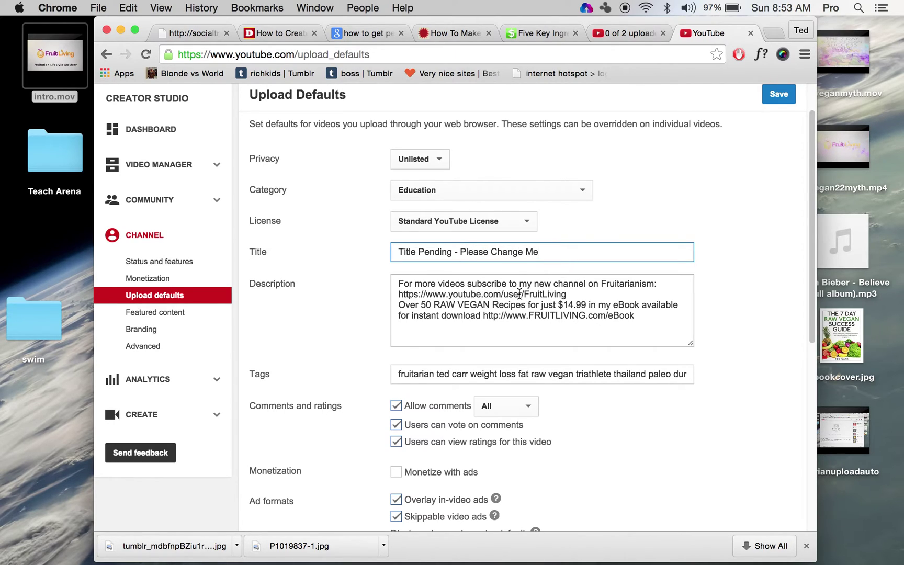
- Add a blank line to the description and delete its opening words, including 'new'
left_click(589, 294)
key("Return")
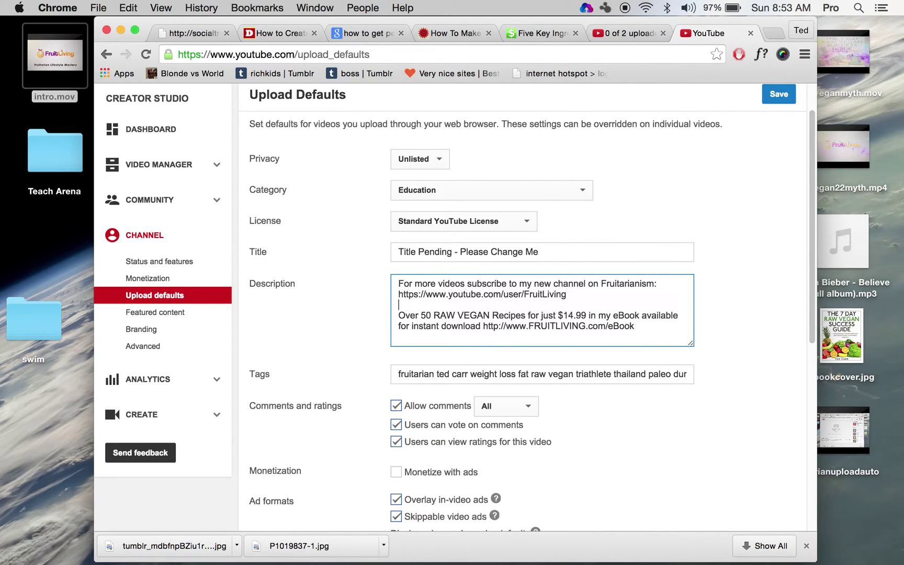
left_click_drag(571, 294, 387, 293)
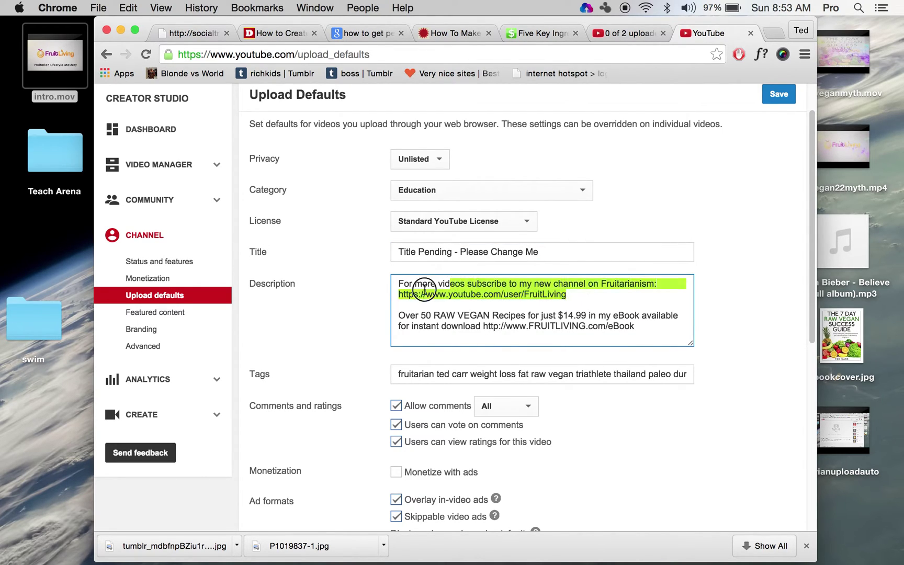
left_click(593, 304)
left_click_drag(590, 297, 402, 280)
left_click(559, 284)
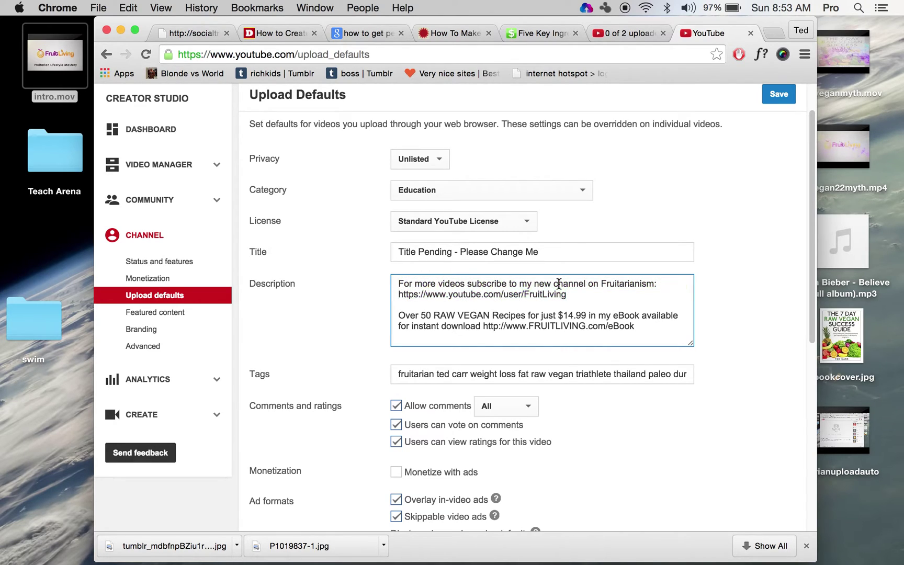
left_click_drag(472, 283, 321, 284)
left_click(489, 295)
left_click_drag(473, 284, 394, 283)
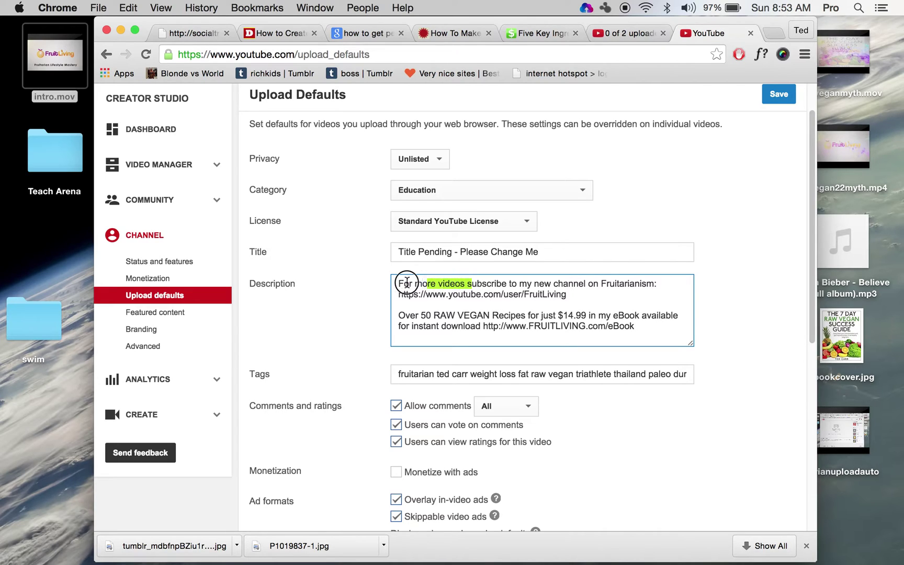
key("BackSpace")
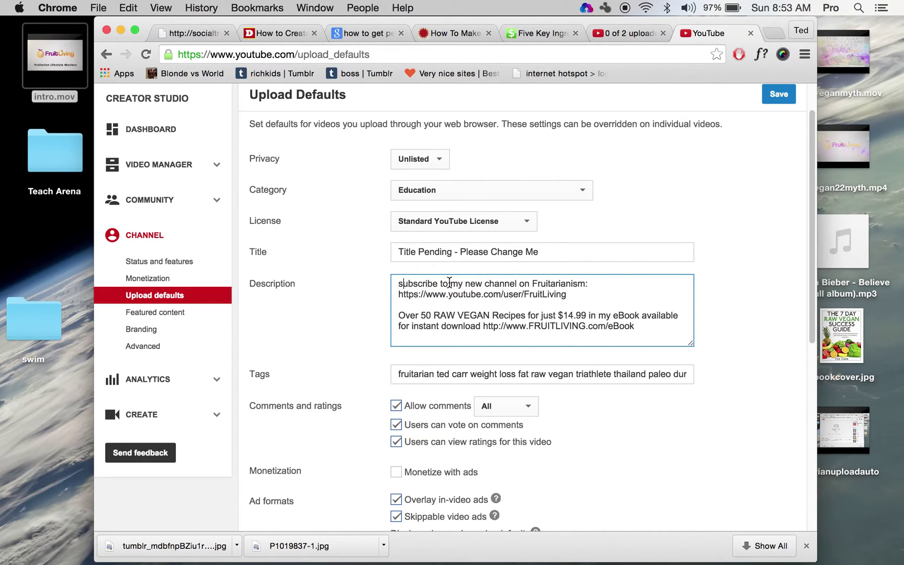
type("S")
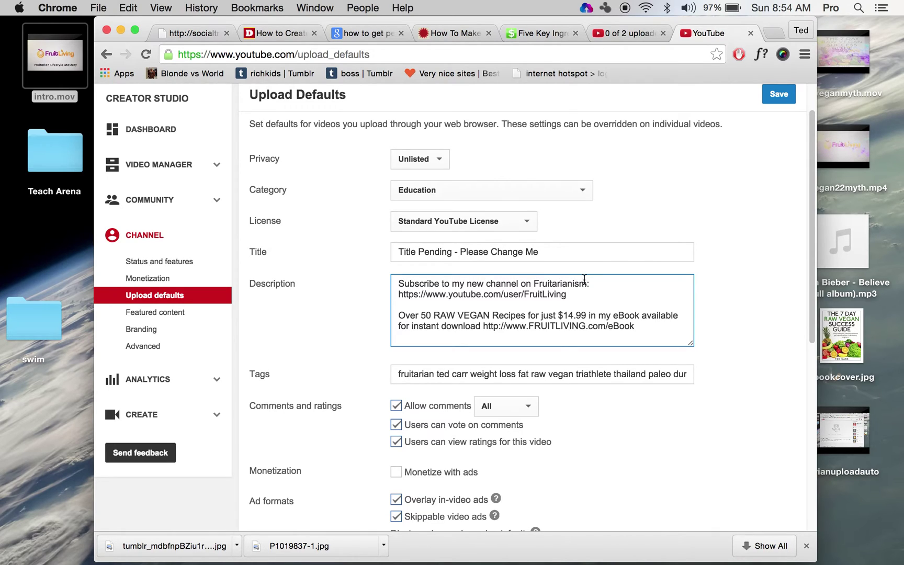
double_click(471, 283)
key("BackSpace")
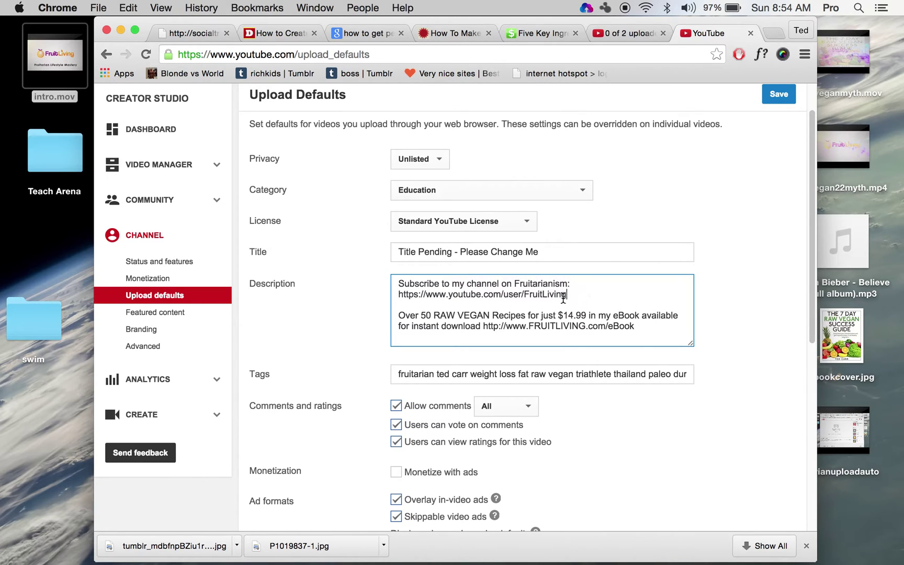
- Cut the 'Over 50 RAW VEGAN' eBook promo paragraph out of the description
left_click_drag(575, 297, 363, 296)
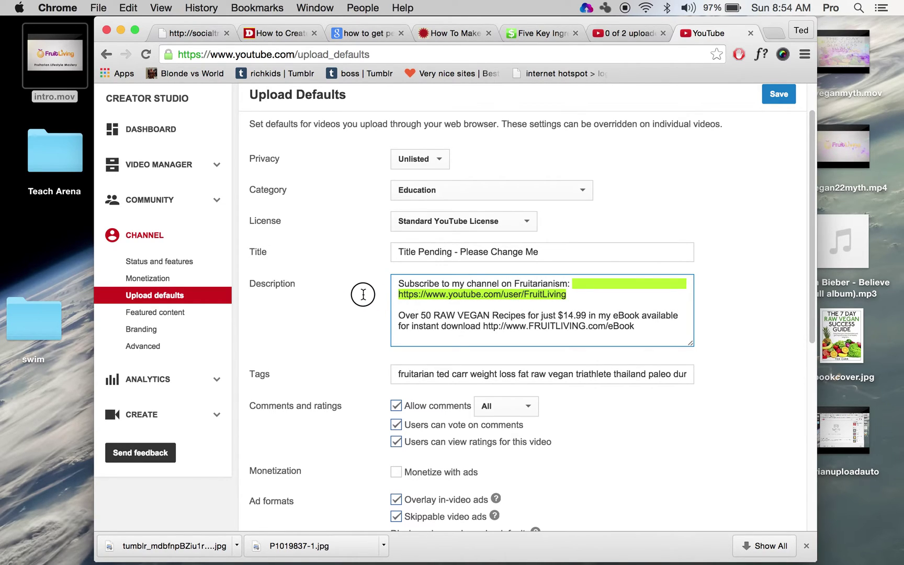
left_click(502, 304)
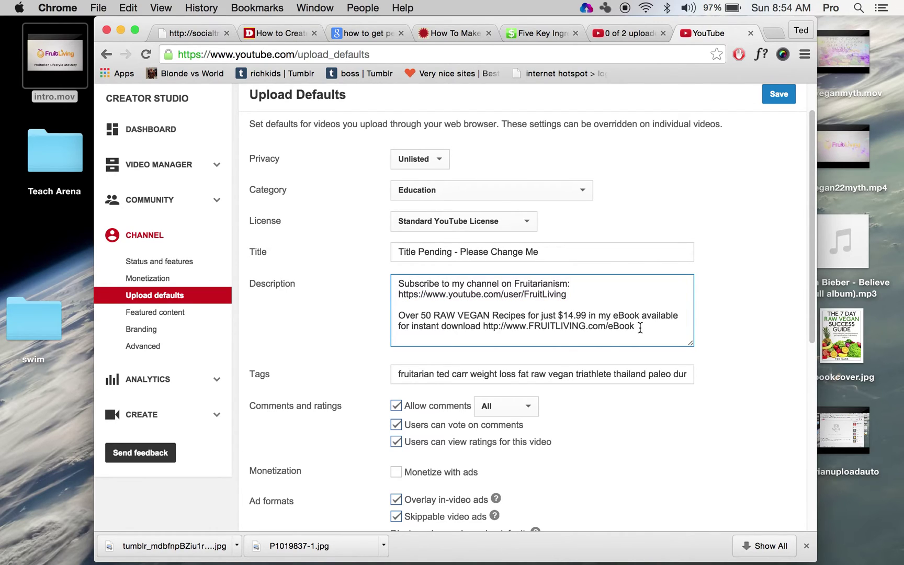
left_click_drag(638, 328, 365, 314)
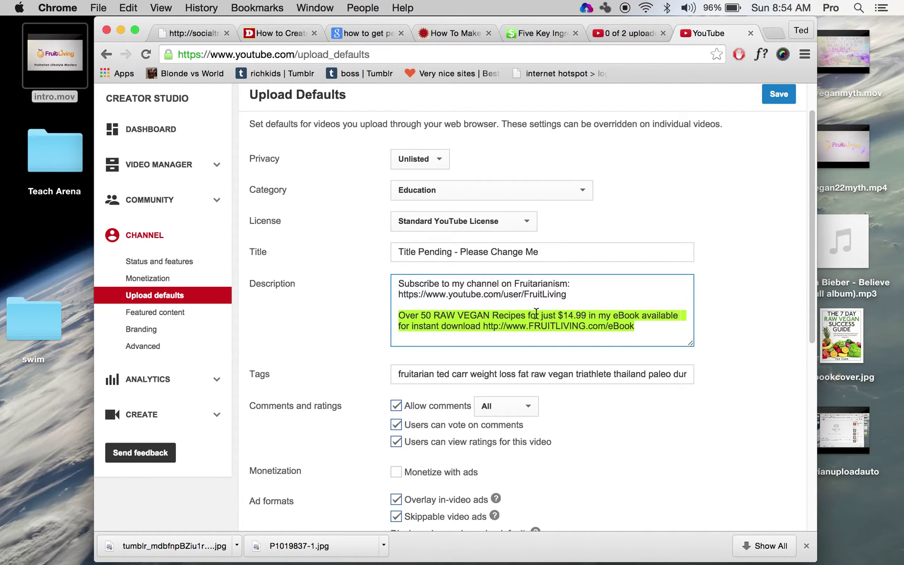
left_click(627, 331)
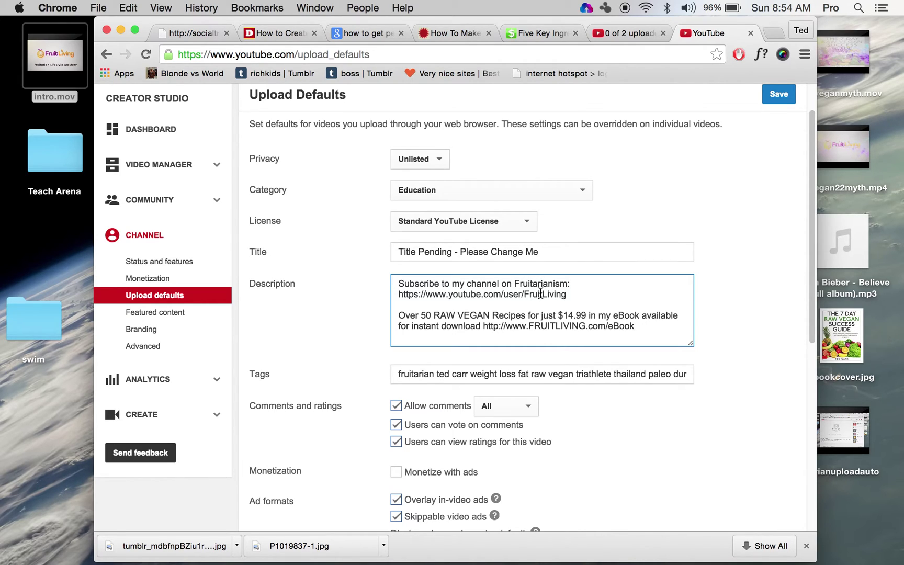
left_click_drag(648, 329, 396, 314)
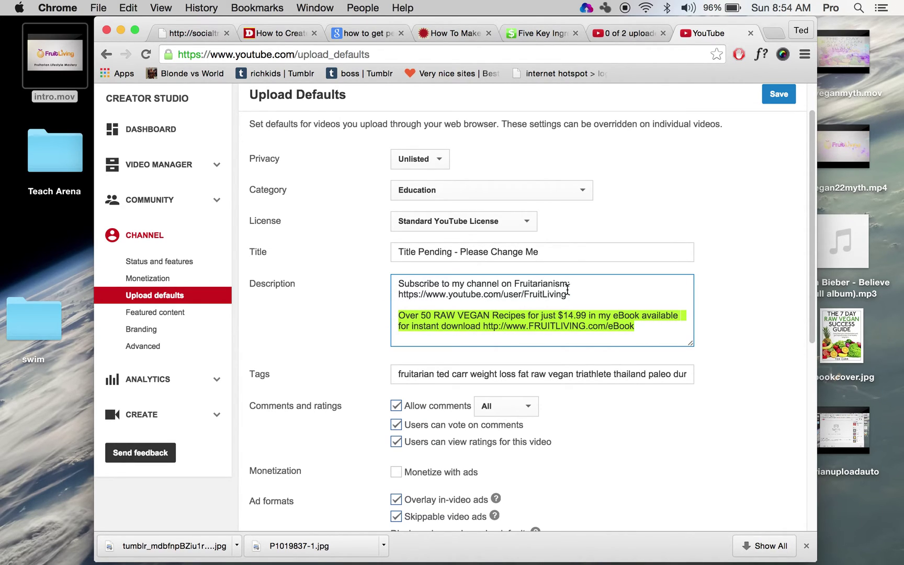
key("super+x")
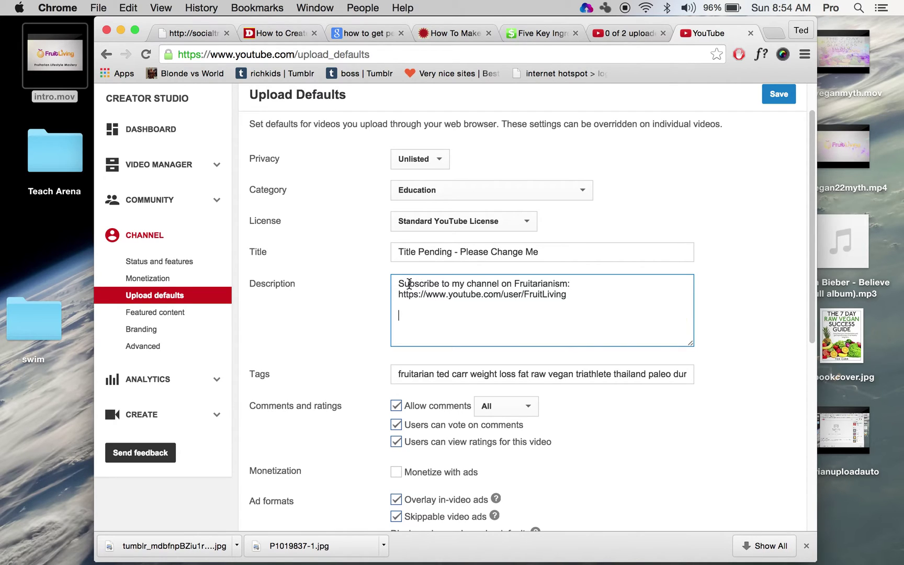
- Paste the eBook promo above the subscribe paragraph, followed by a blank line
key("Return")
key("Up")
key("super+v")
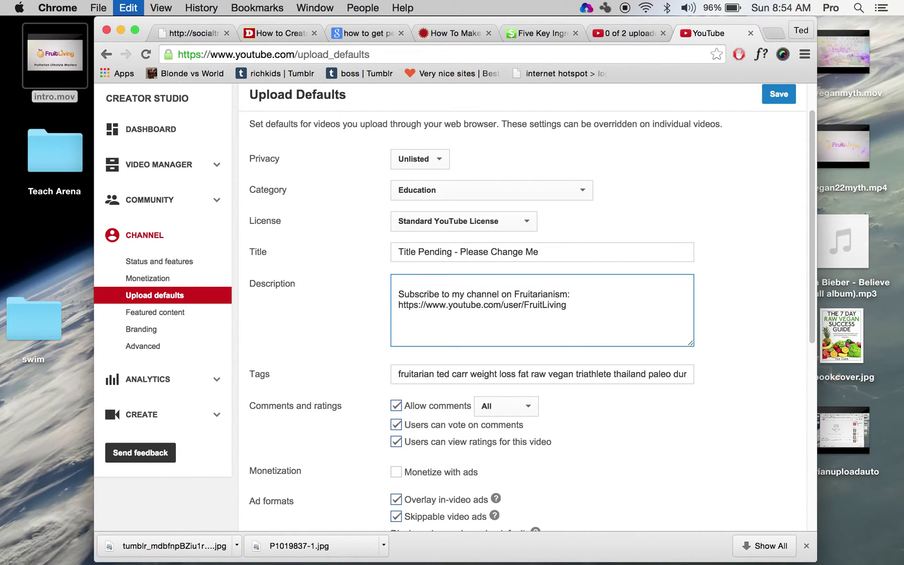
key("Return")
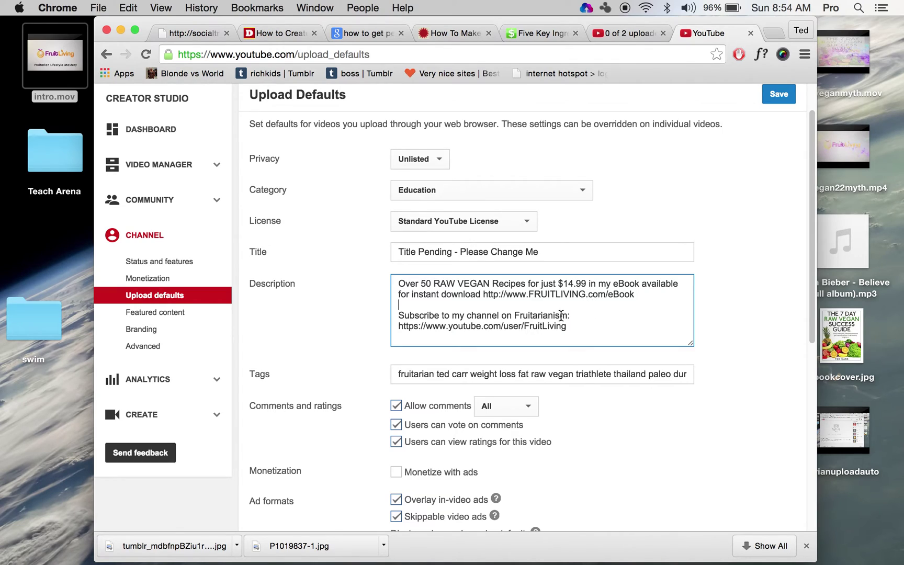
scroll(589, 309, "down", 2)
left_click_drag(685, 269, 343, 252)
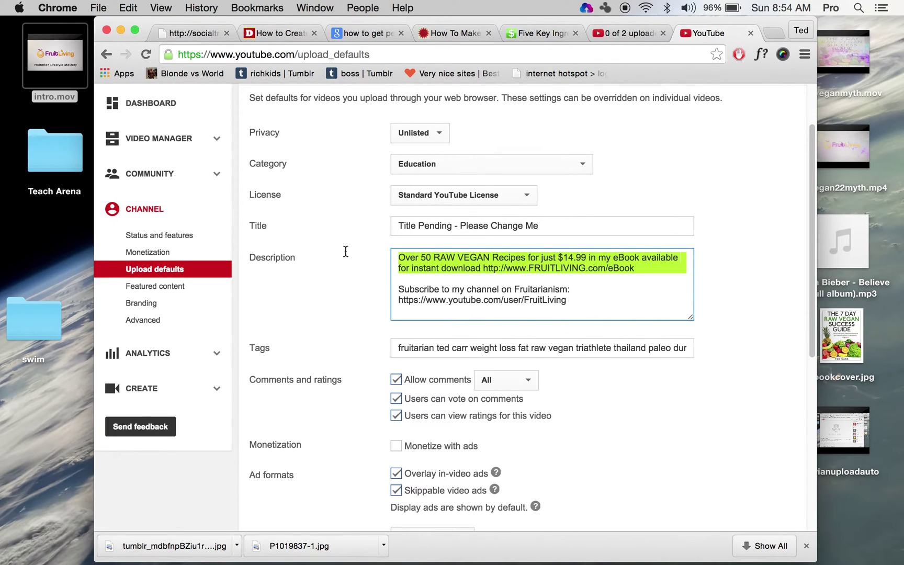
left_click(606, 303)
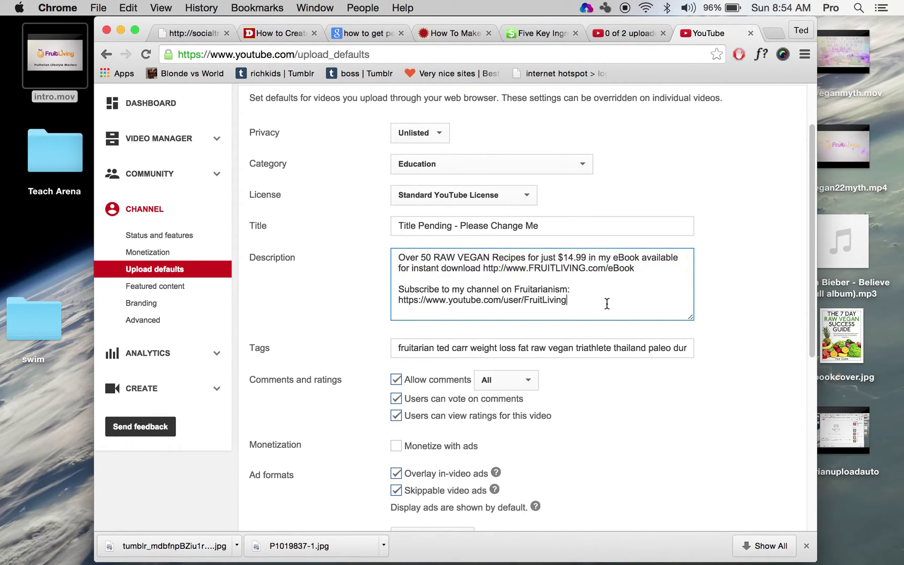
mouse_move(398, 348)
left_mouse_down()
mouse_move(738, 351)
mouse_move(353, 353)
left_mouse_up()
left_click(396, 353)
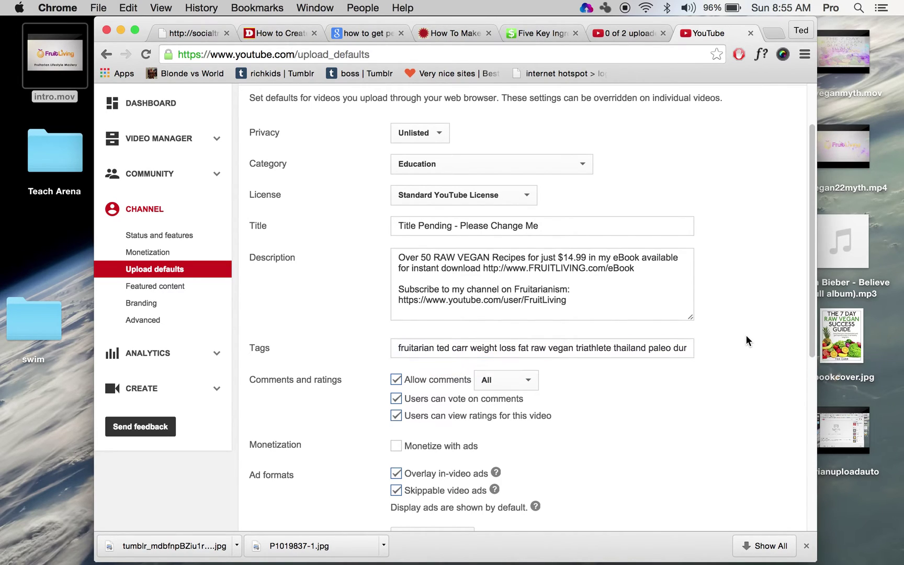
left_click(631, 304)
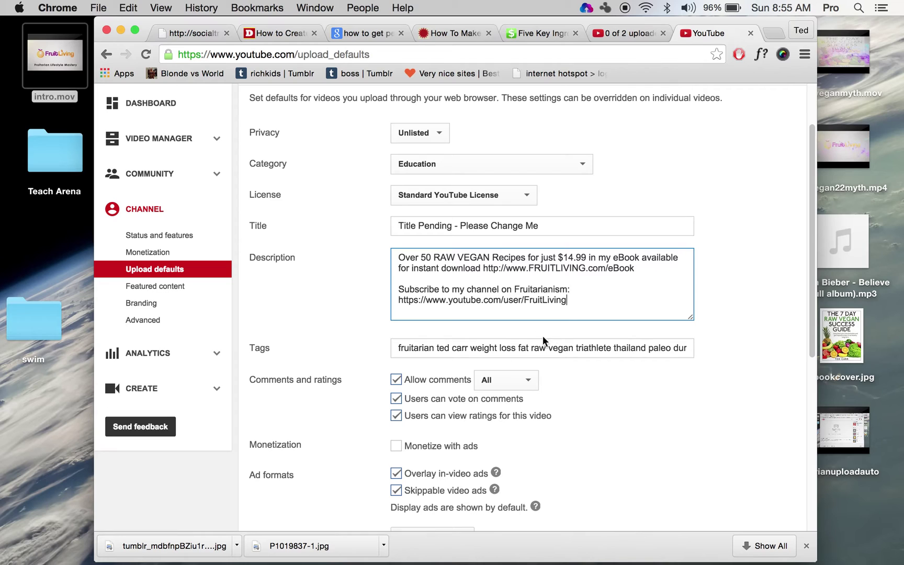
left_click(517, 348)
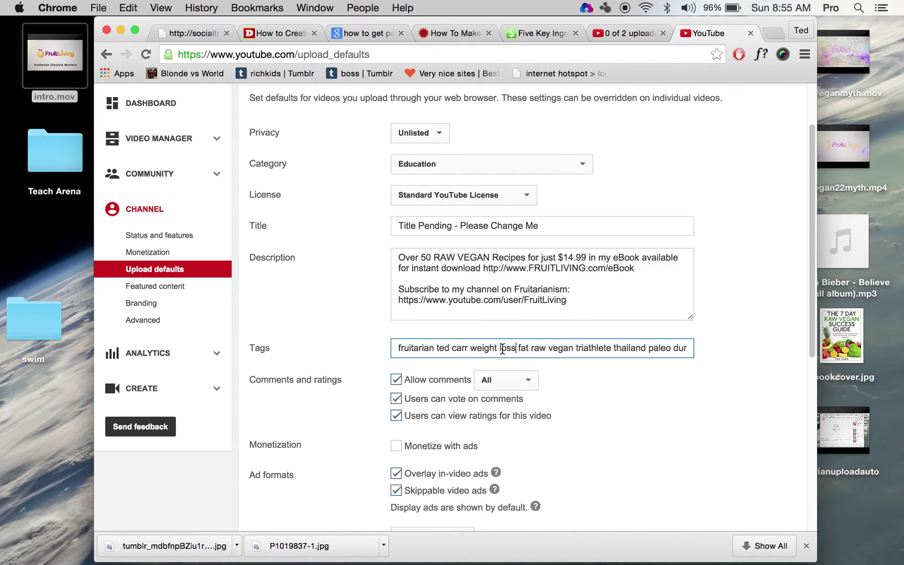
left_click(258, 346)
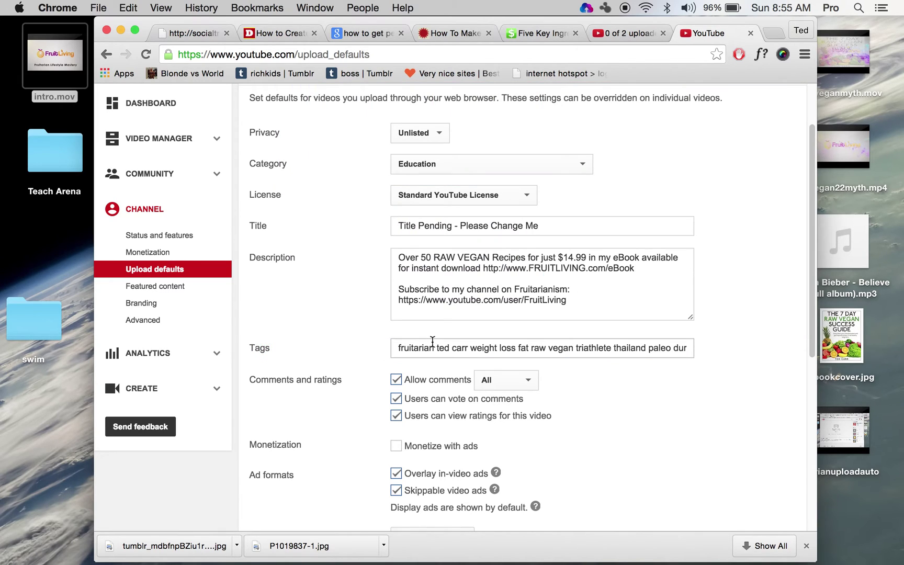
scroll(385, 416, "down", 3)
left_click(397, 277)
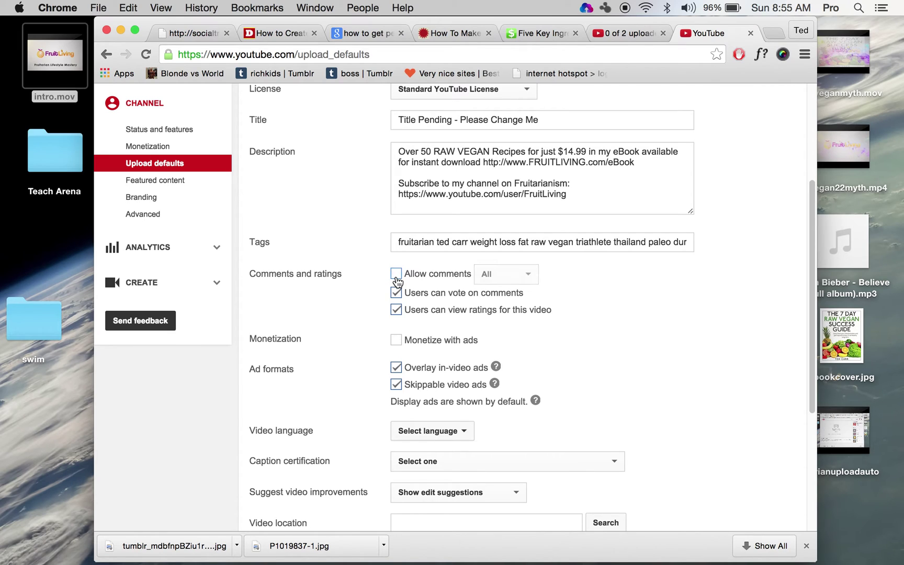
scroll(393, 280, "down", 2)
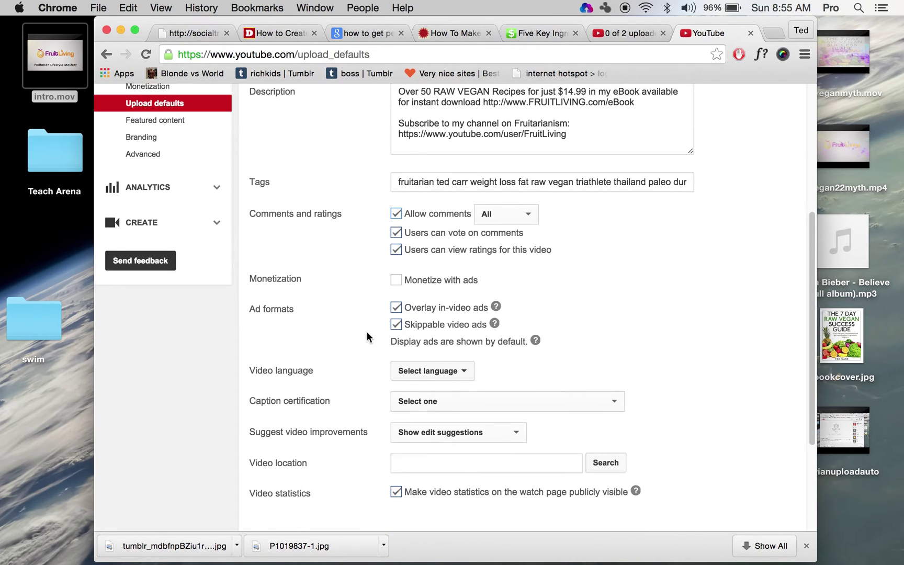
left_click(397, 279)
scroll(367, 288, "up", 2)
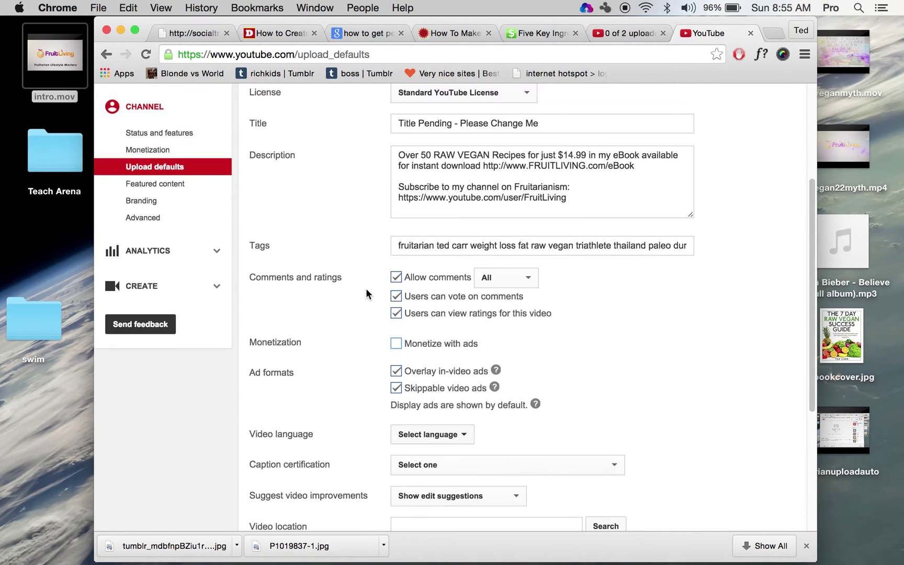
scroll(366, 288, "up", 4)
scroll(366, 289, "down", 1)
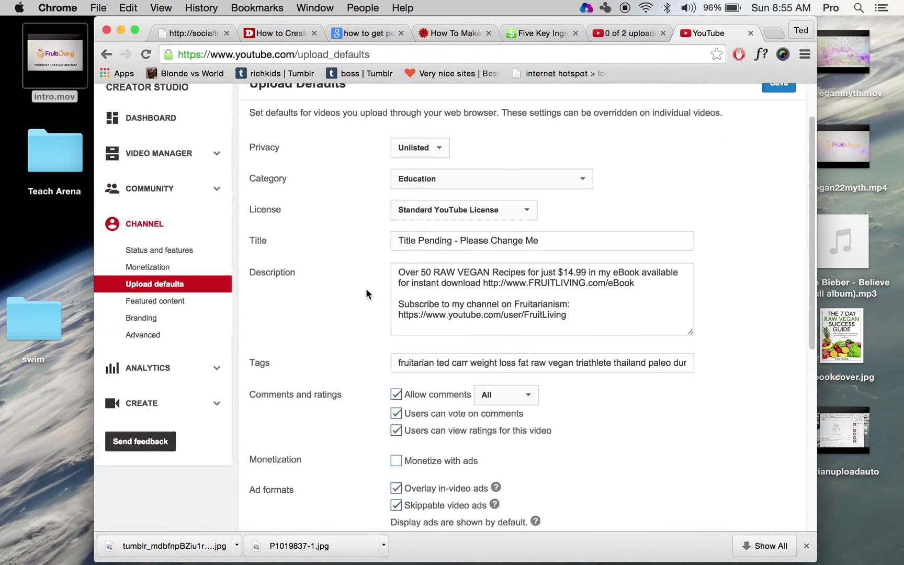
scroll(366, 289, "down", 4)
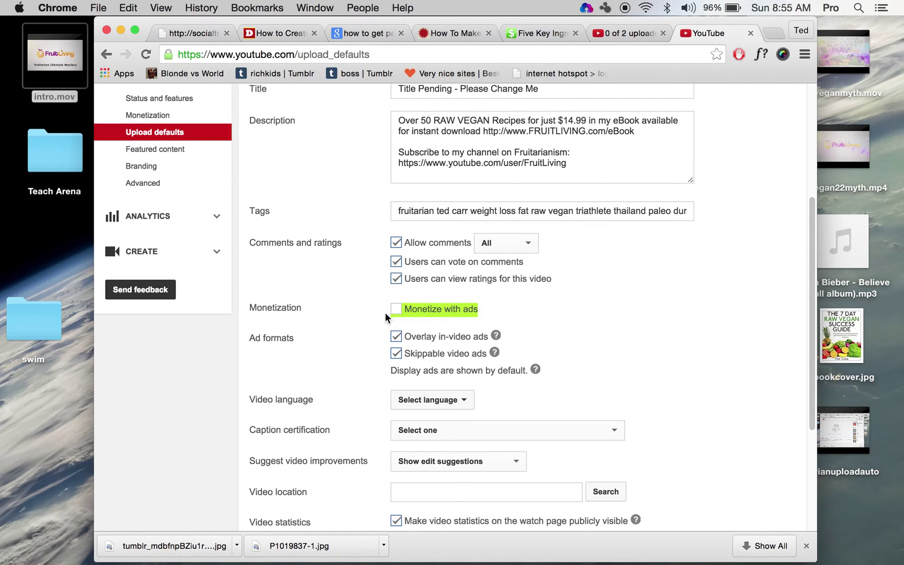
scroll(575, 353, "down", 1)
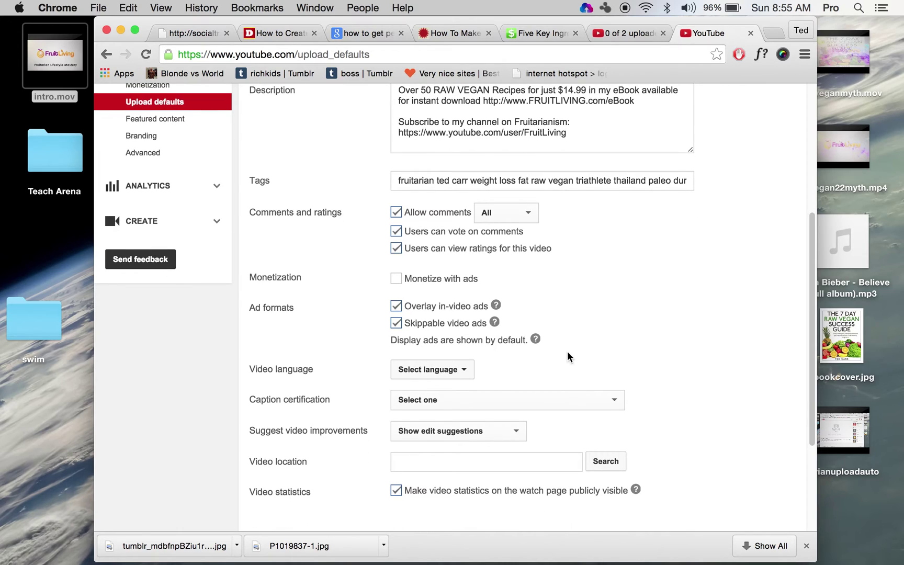
scroll(542, 275, "down", 1)
scroll(556, 276, "down", 2)
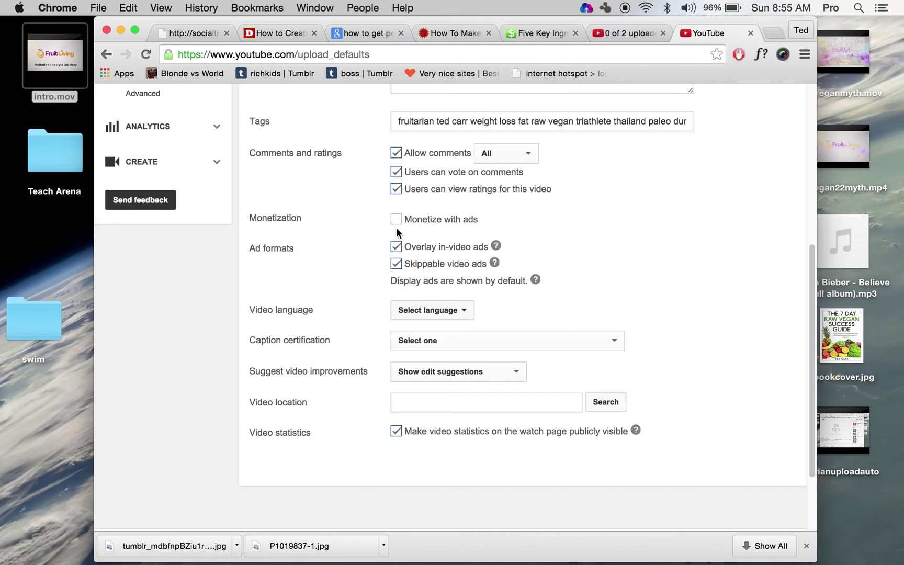
left_click(464, 313)
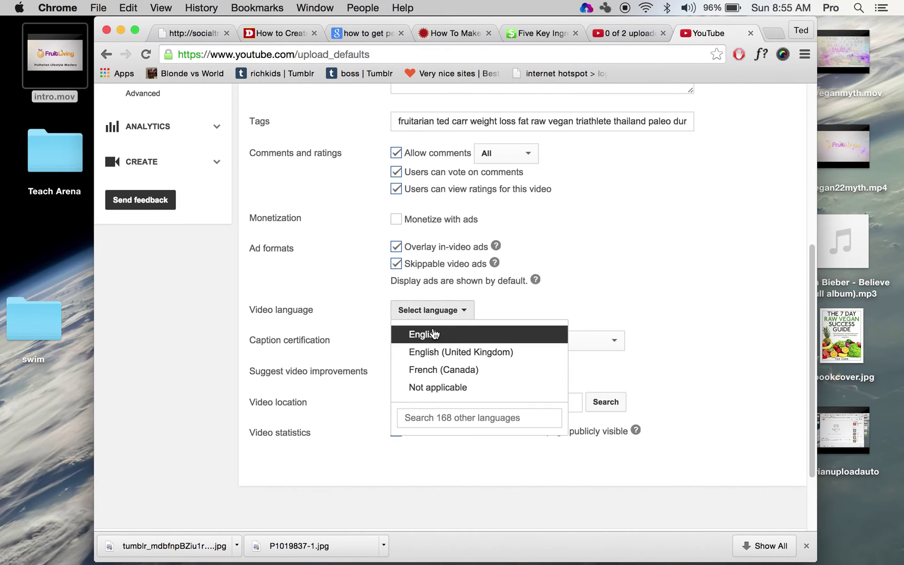
left_click(365, 317)
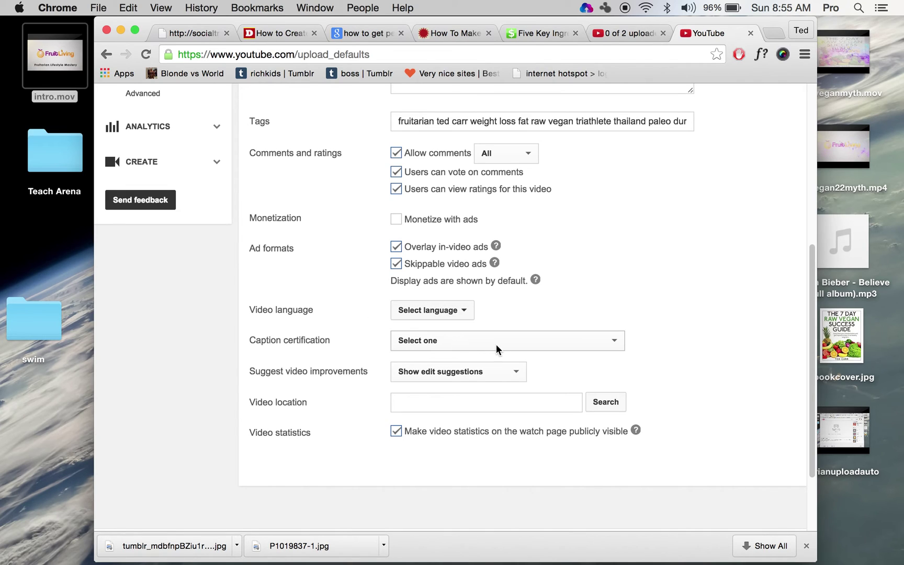
left_click(468, 403)
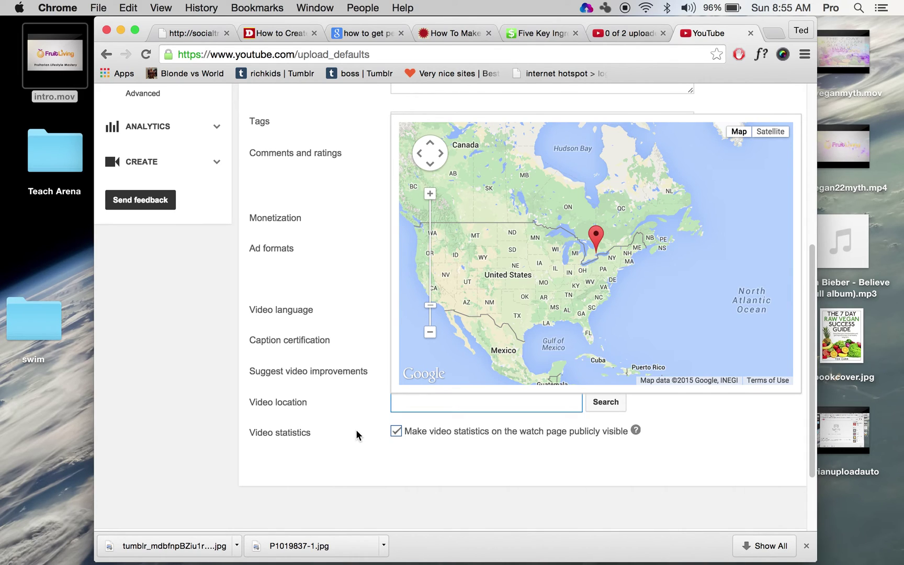
left_click(356, 430)
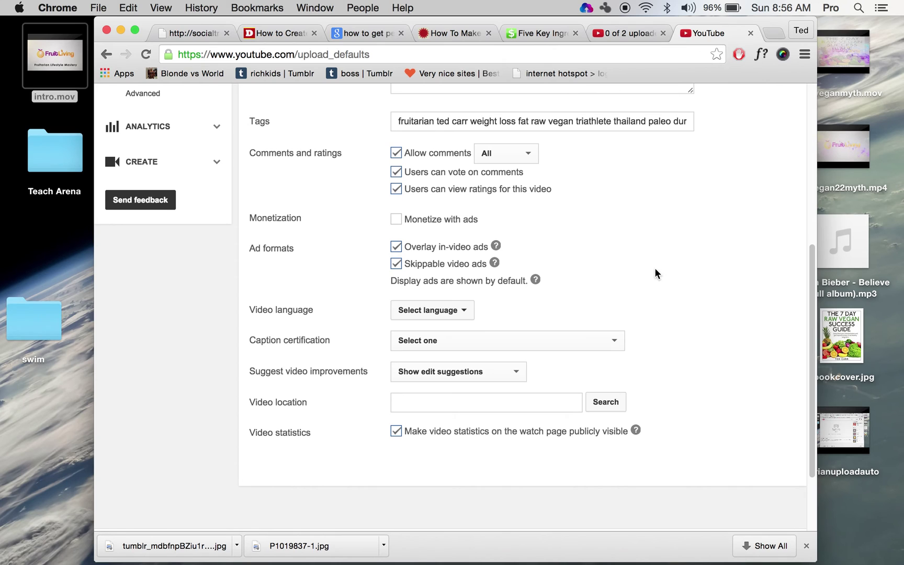
scroll(655, 268, "up", 4)
scroll(655, 268, "up", 3)
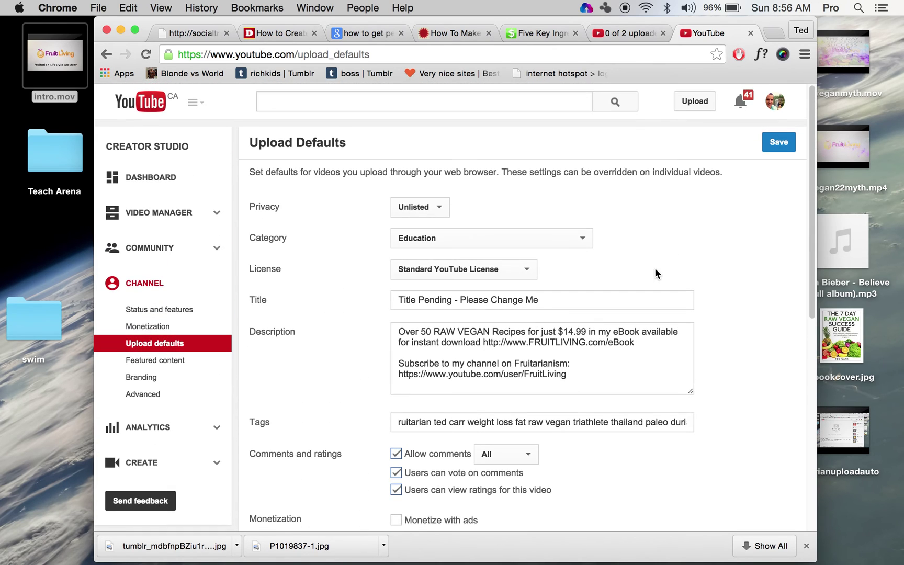
- Save the upload defaults
left_click(771, 143)
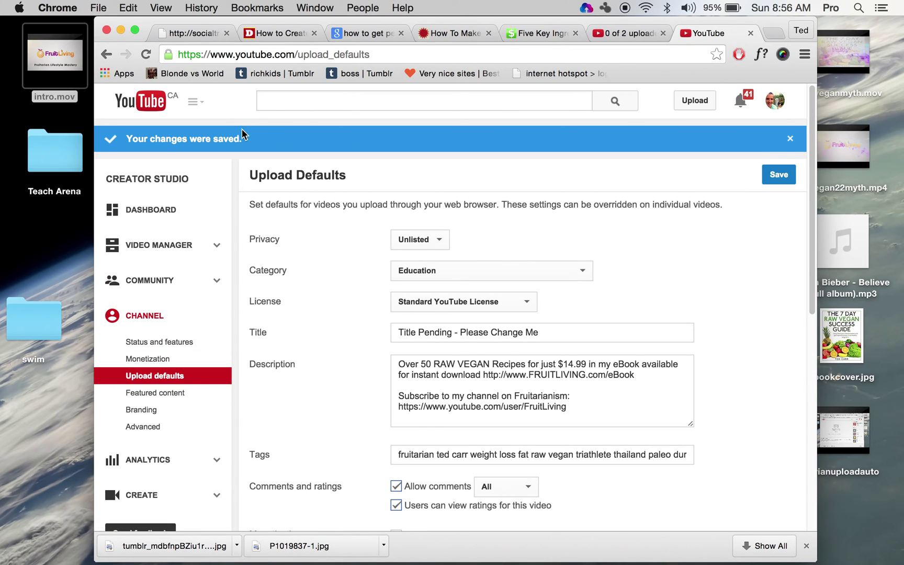
left_click_drag(242, 140, 131, 140)
left_click(256, 142)
scroll(343, 386, "down", 1)
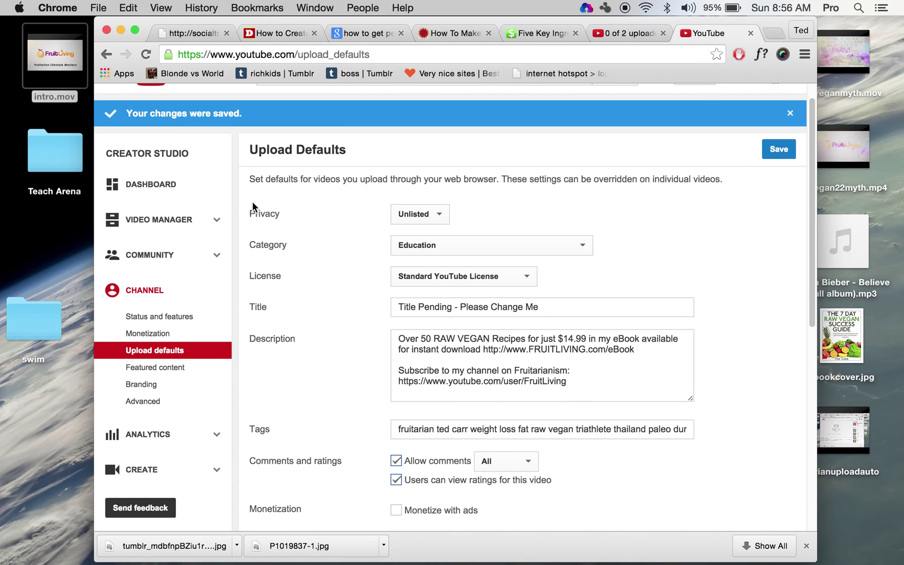
left_click_drag(261, 149, 316, 150)
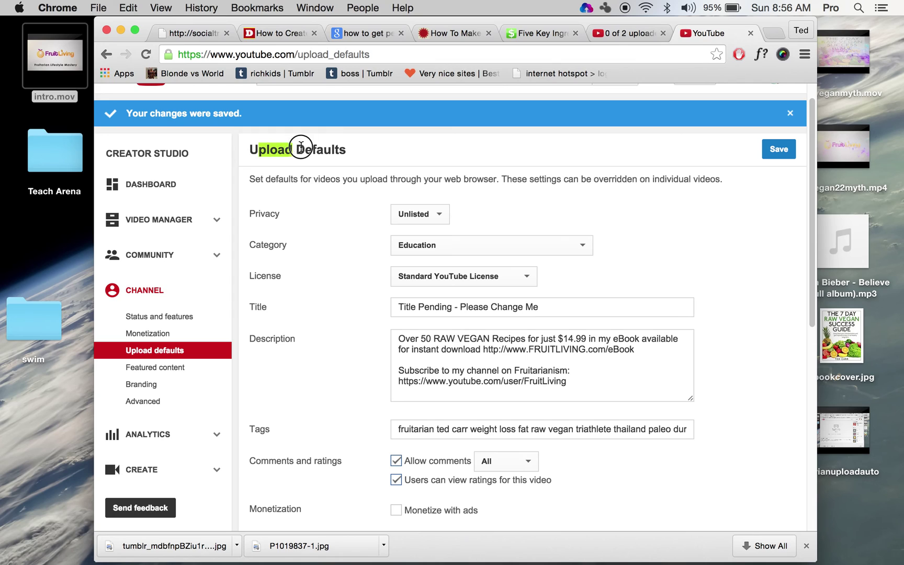
- Confirm privacy still shows Unlisted, then save the upload defaults again
left_click(436, 223)
left_click(477, 214)
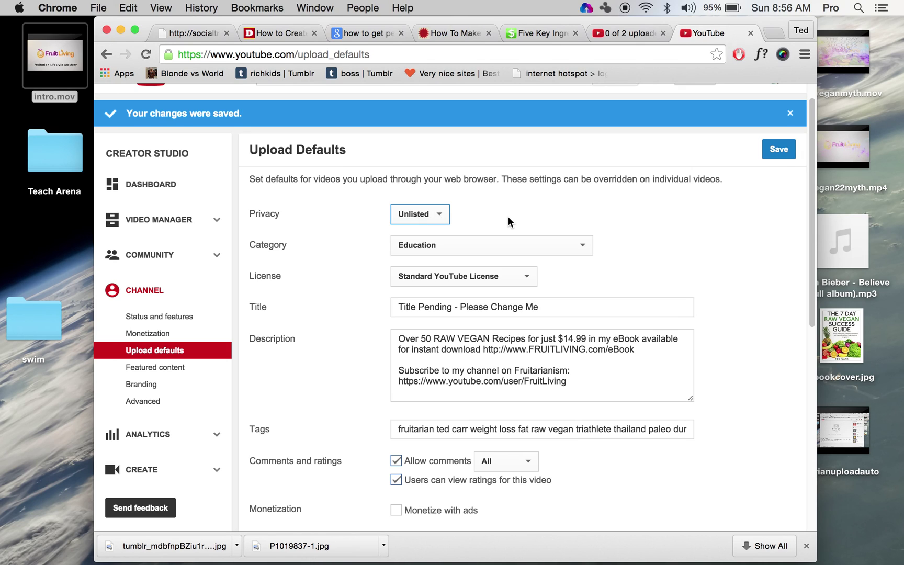
left_click(774, 149)
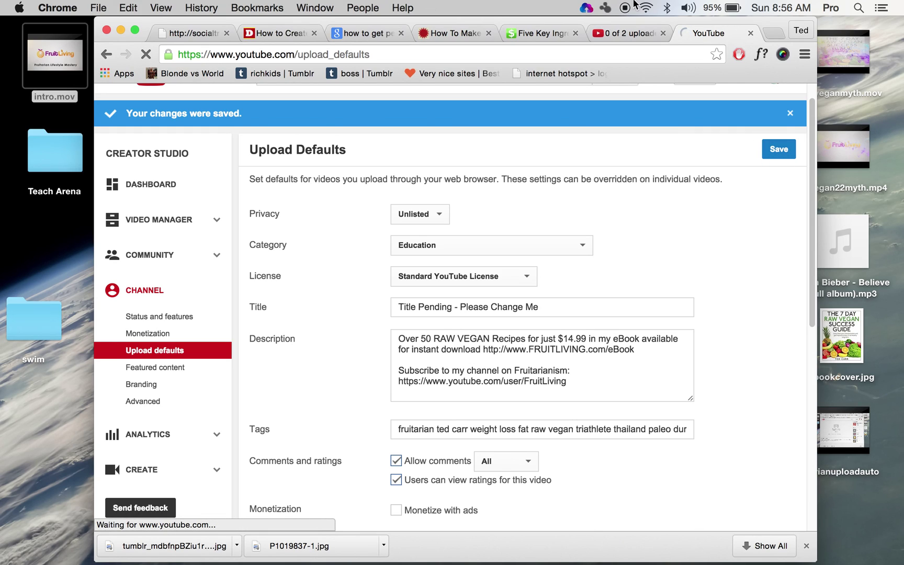